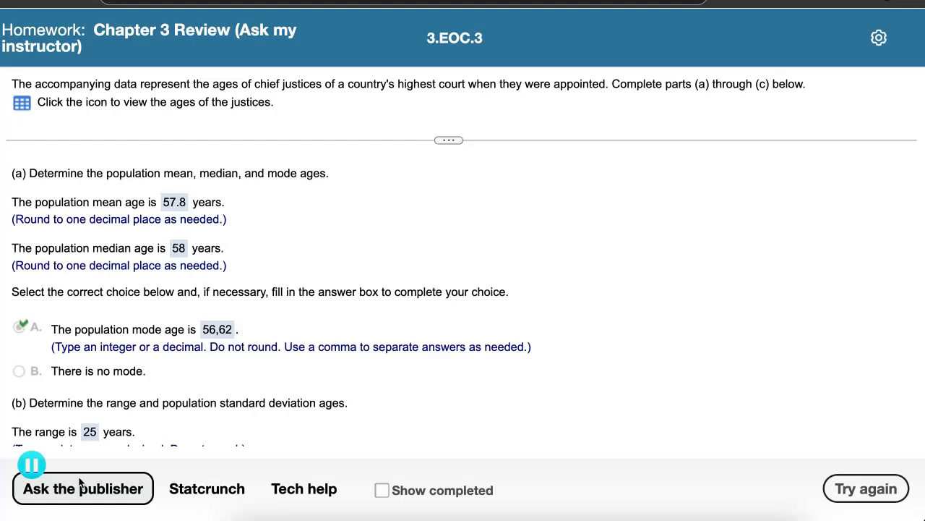
Display the justices' ages table and open its data in StatCrunch
left_click(22, 105)
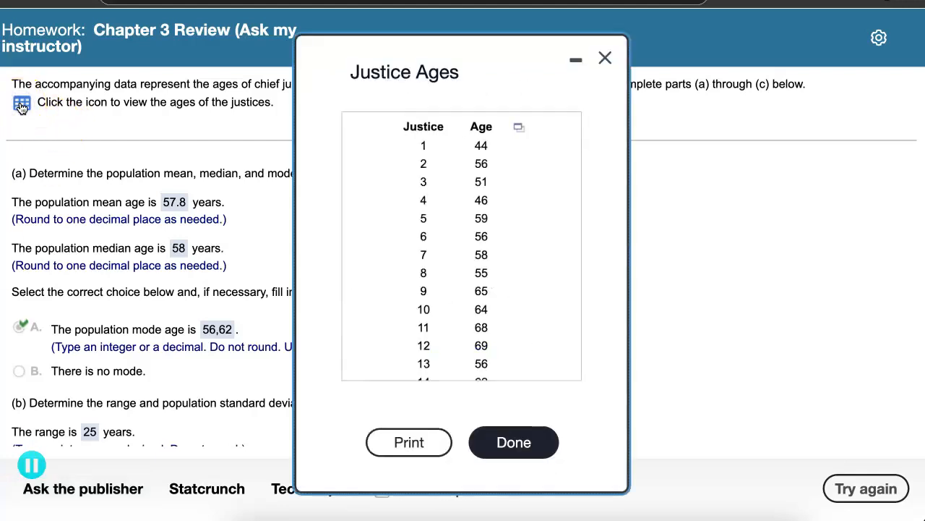
left_click(524, 135)
left_click(570, 162)
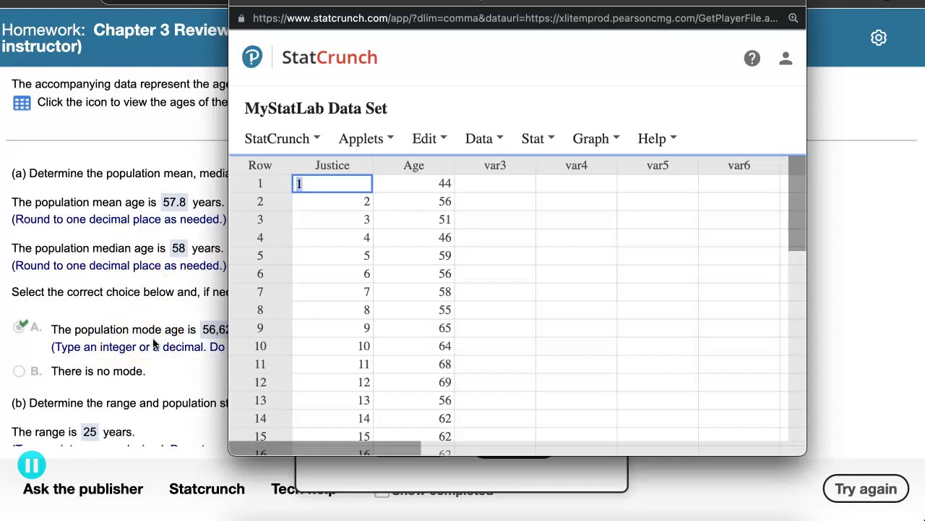
Set up column summary statistics for the Age column
scroll(152, 338, "down", 2)
scroll(153, 336, "down", 2)
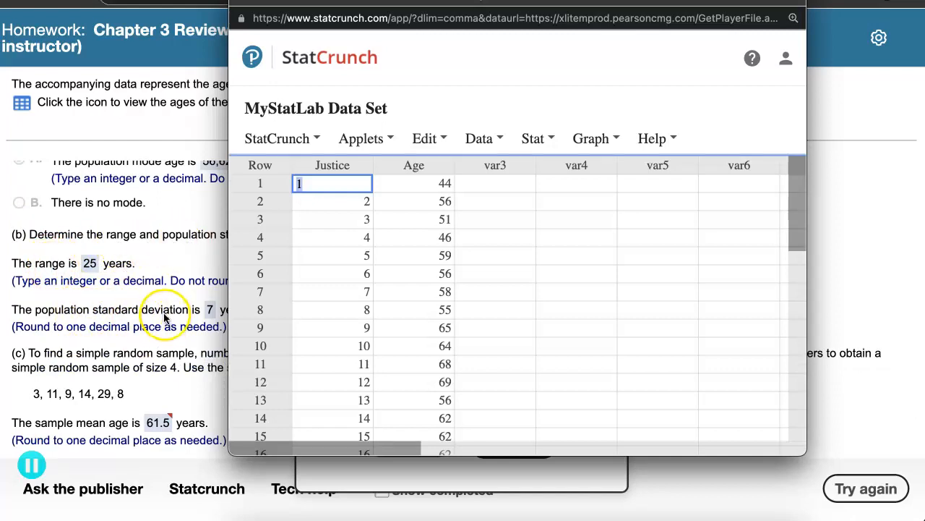
scroll(58, 245, "up", 4)
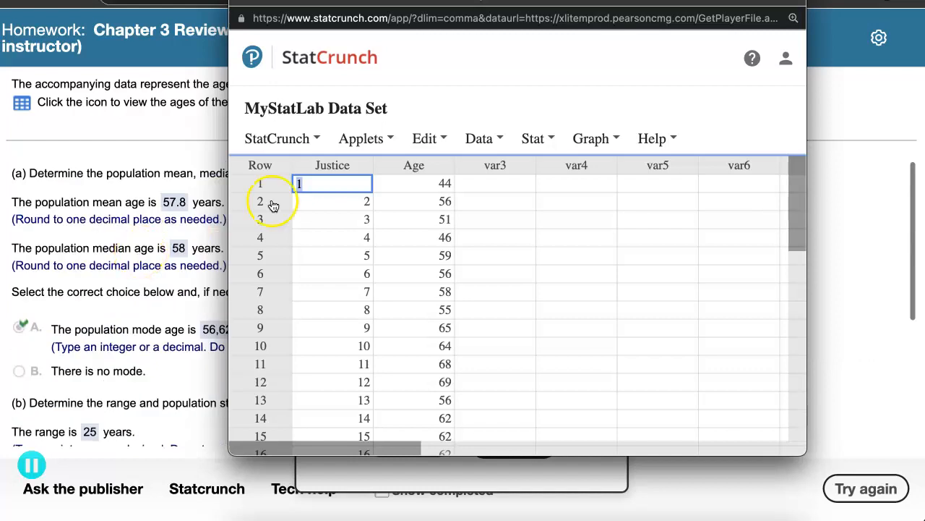
left_click(577, 144)
left_click(552, 142)
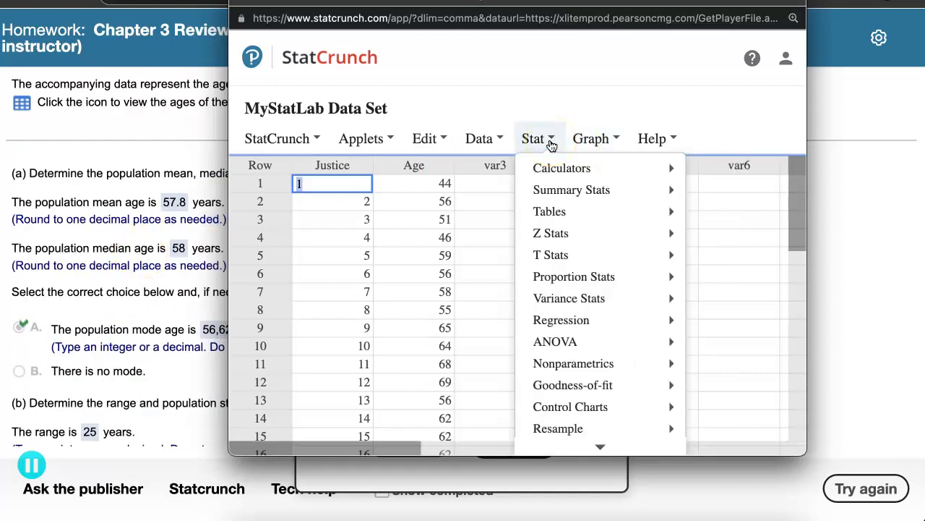
mouse_move(570, 193)
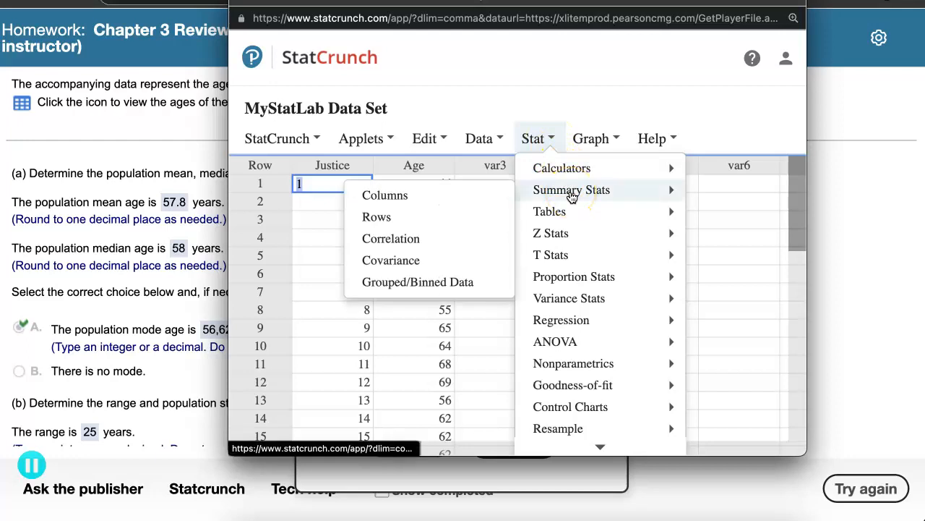
left_click(414, 200)
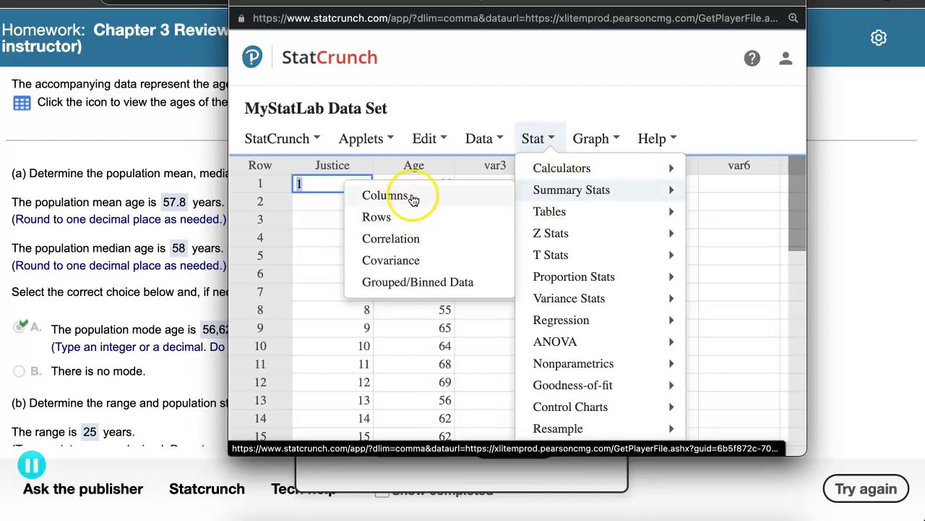
left_click(414, 196)
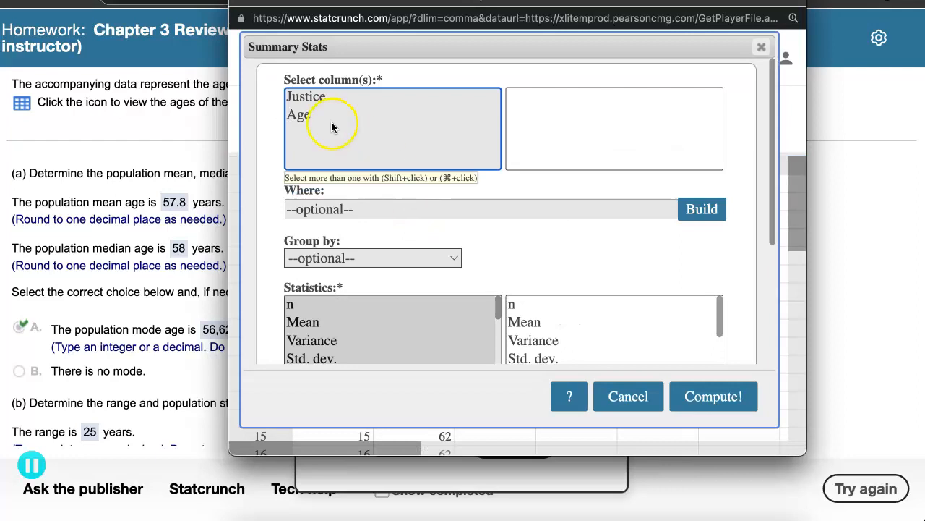
left_click(306, 118)
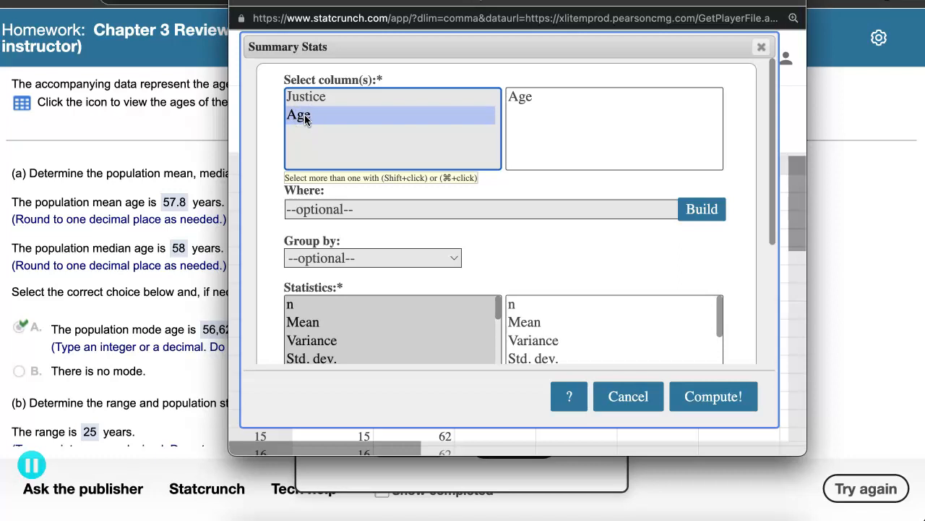
Limit the statistics to Mean, Std. dev., Median, Range and Unadj. std. dev., and compute them
scroll(566, 223, "down", 3)
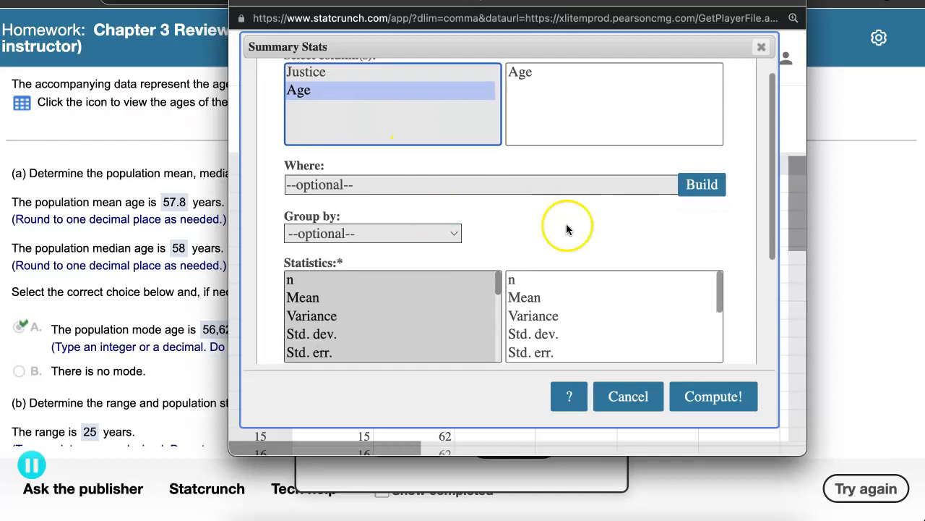
scroll(562, 279, "down", 5)
scroll(561, 283, "up", 2)
scroll(561, 284, "up", 3)
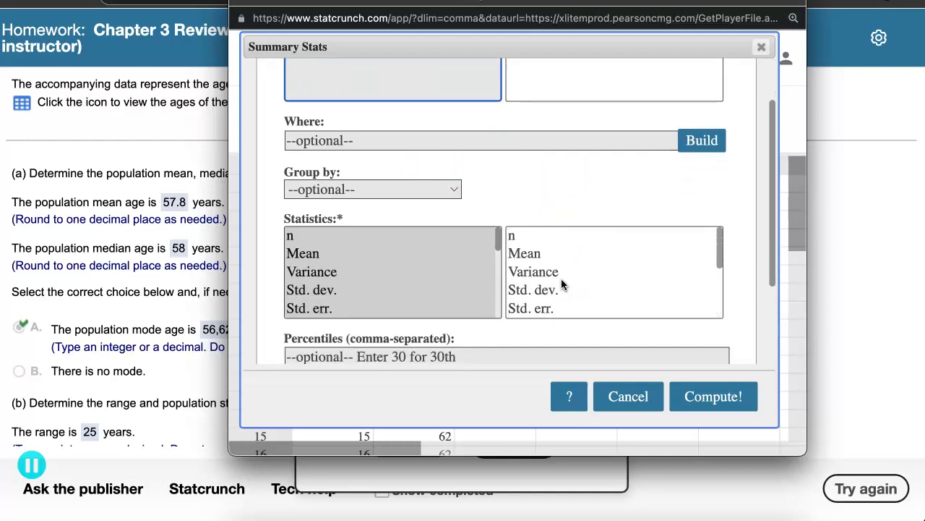
left_click(309, 255)
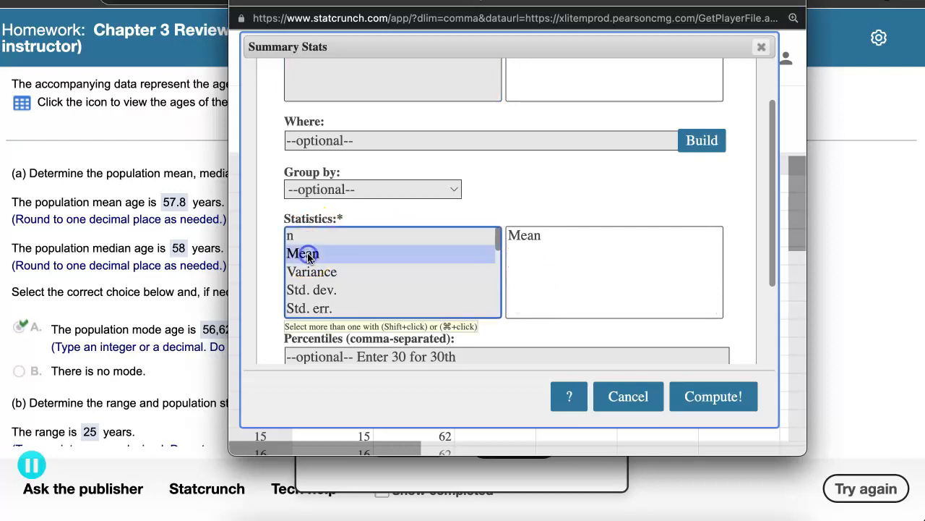
left_click(320, 290, "super")
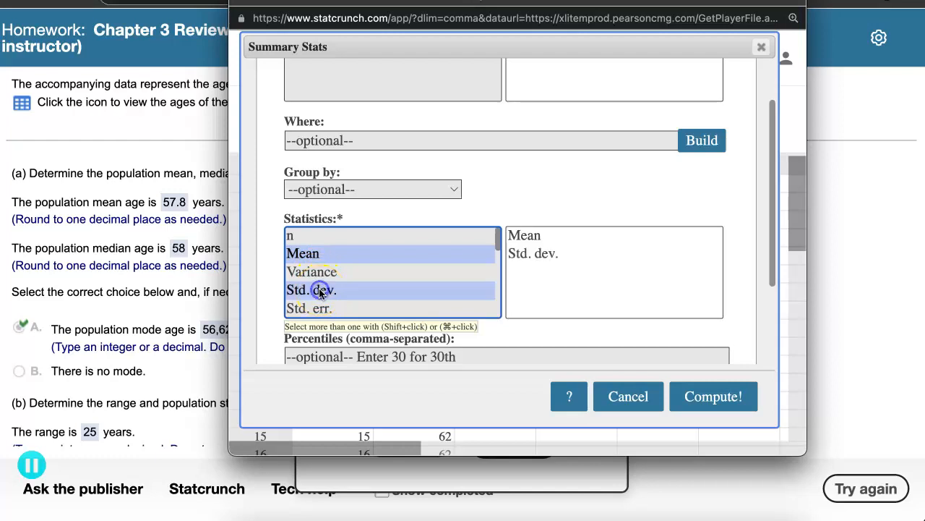
scroll(339, 293, "down", 3)
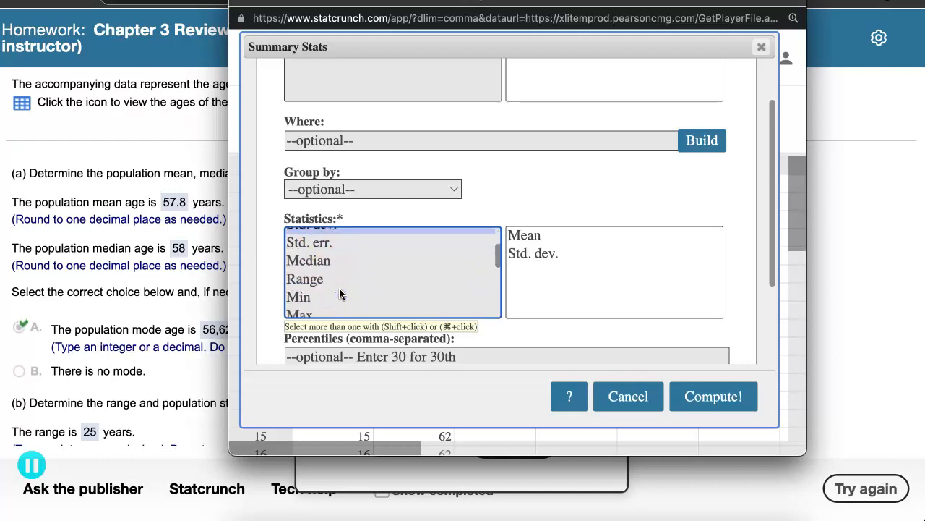
left_click(311, 261, "super")
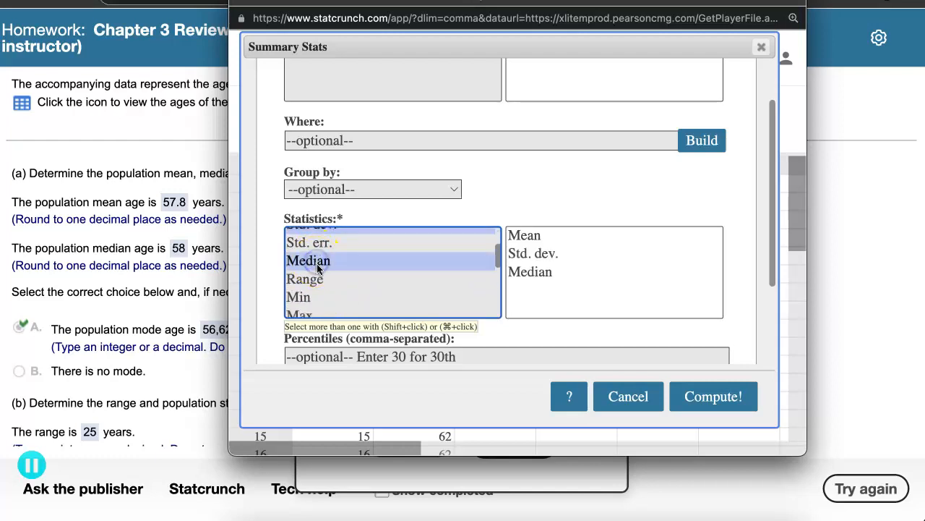
scroll(323, 279, "down", 1)
left_click(321, 262, "super")
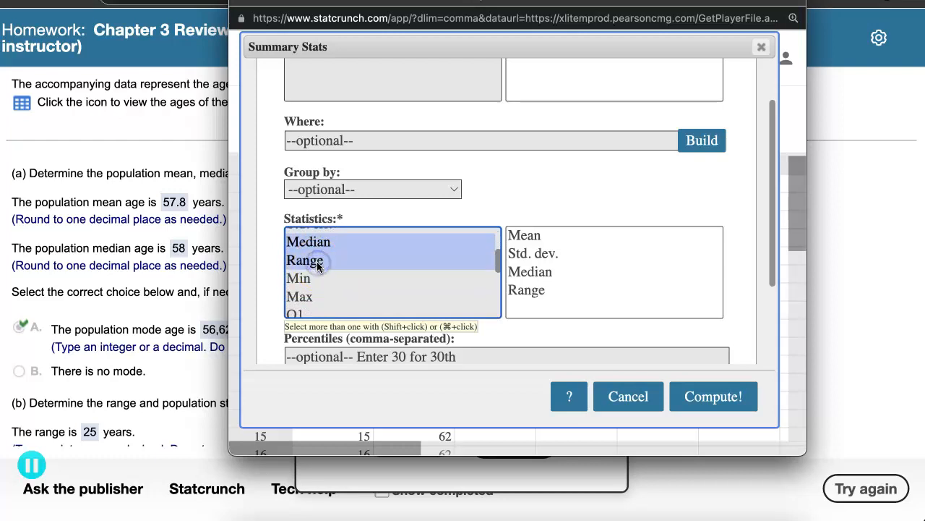
scroll(333, 296, "down", 6)
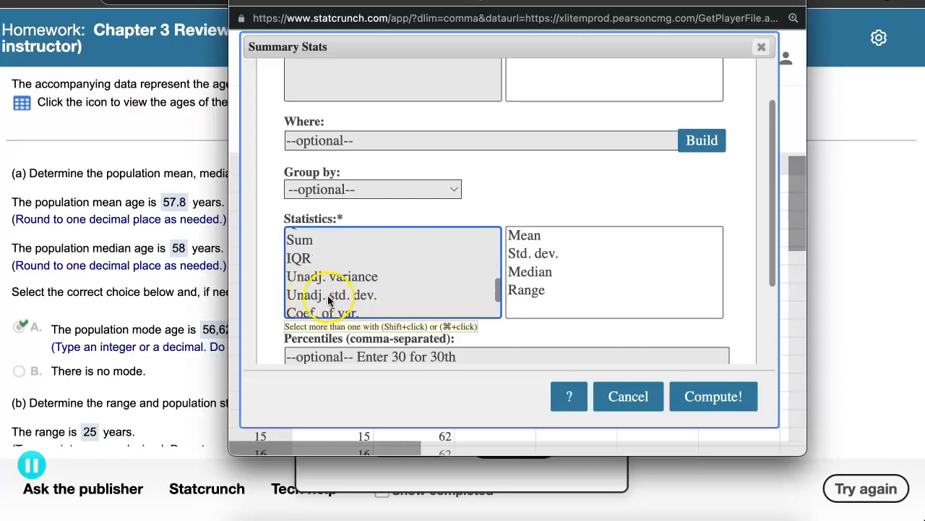
left_click(336, 296, "super")
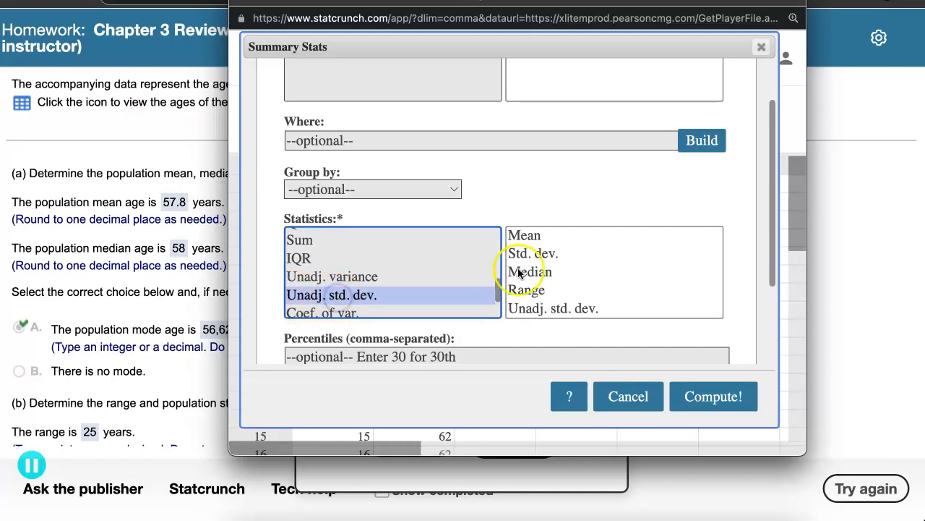
left_click(712, 399)
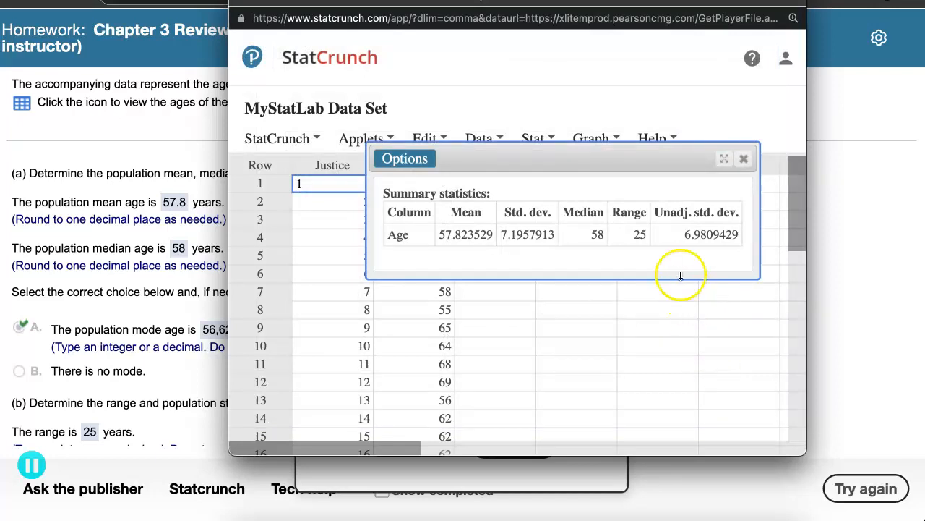
Compare the unadjusted standard deviation in the results with the population standard deviation answer in part (b) of the homework
scroll(674, 257, "up", 5)
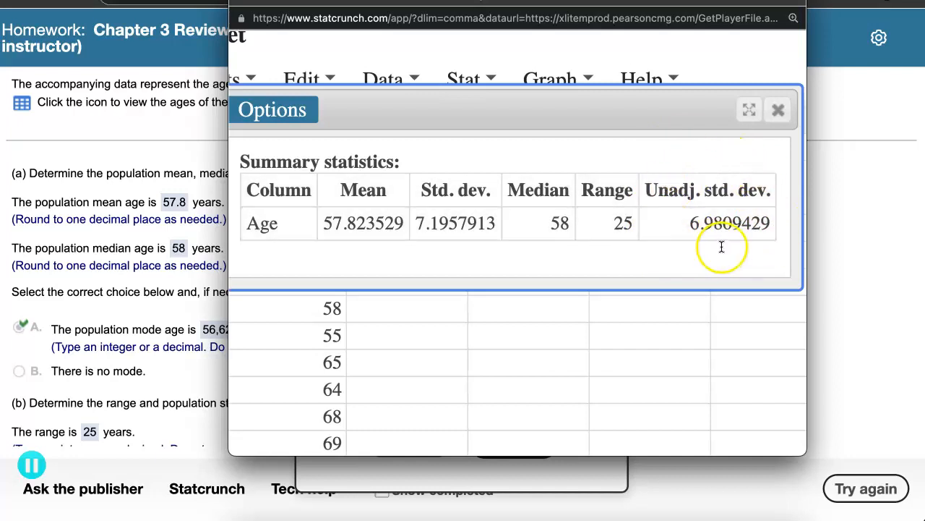
left_click_drag(691, 225, 726, 225)
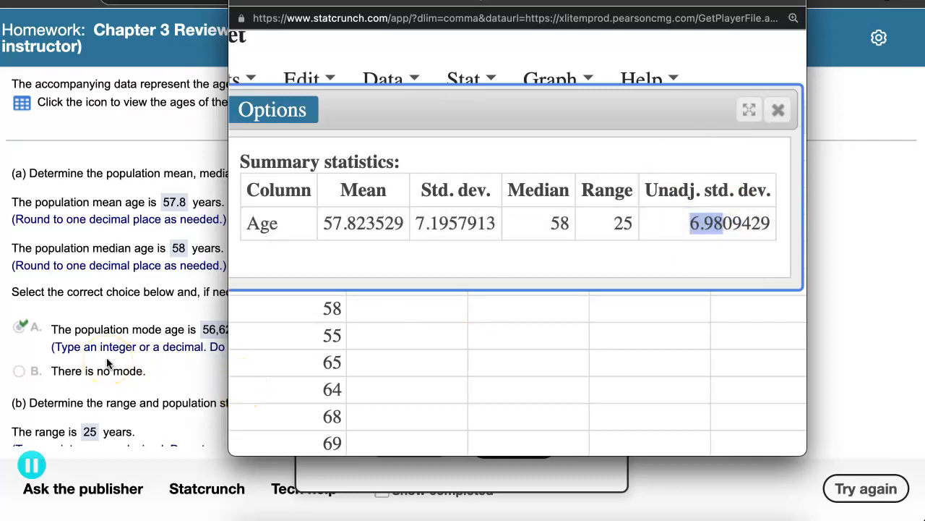
scroll(106, 361, "down", 4)
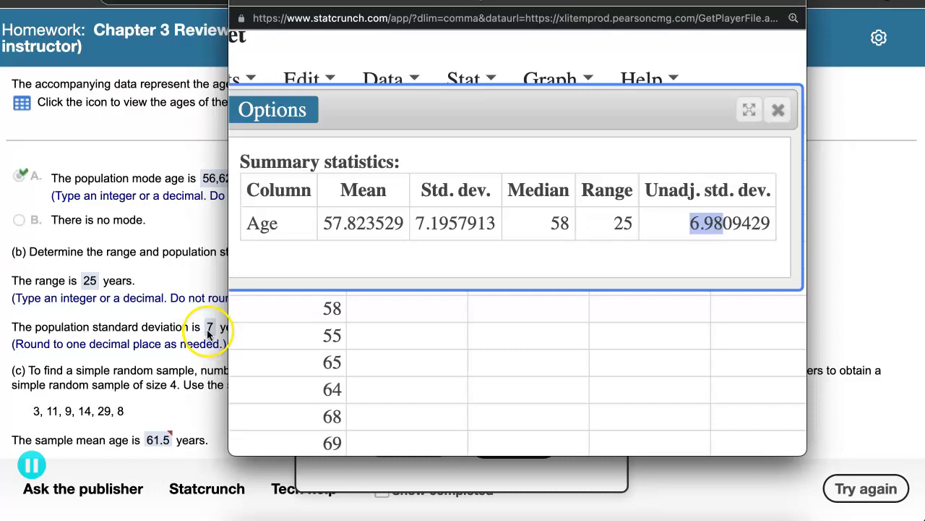
Return to the homework page, close the Justice Ages table and bring part (c) into view
left_click_drag(347, 2, 520, 8)
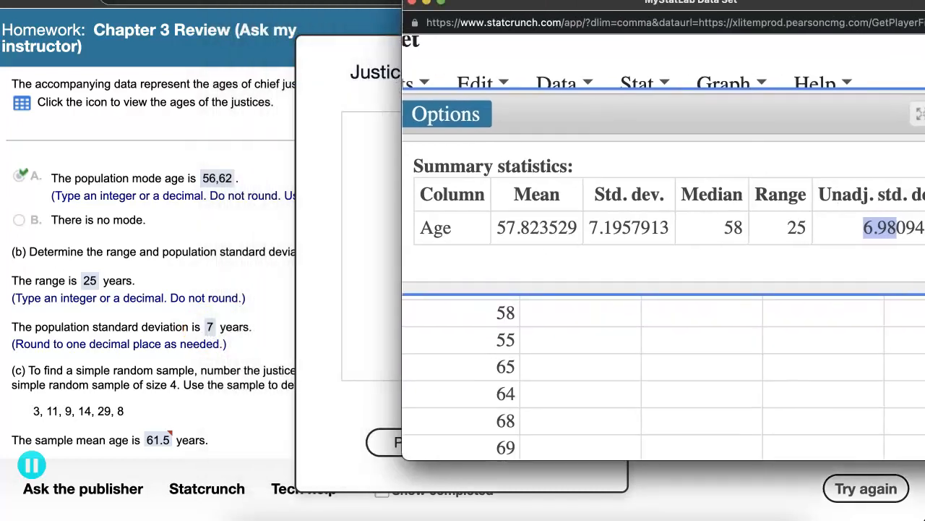
left_click(361, 53)
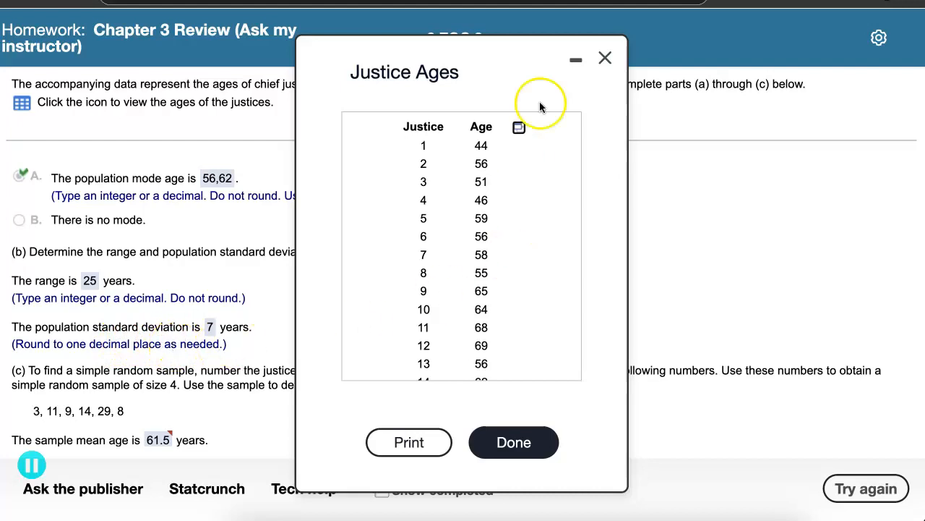
left_click(605, 58)
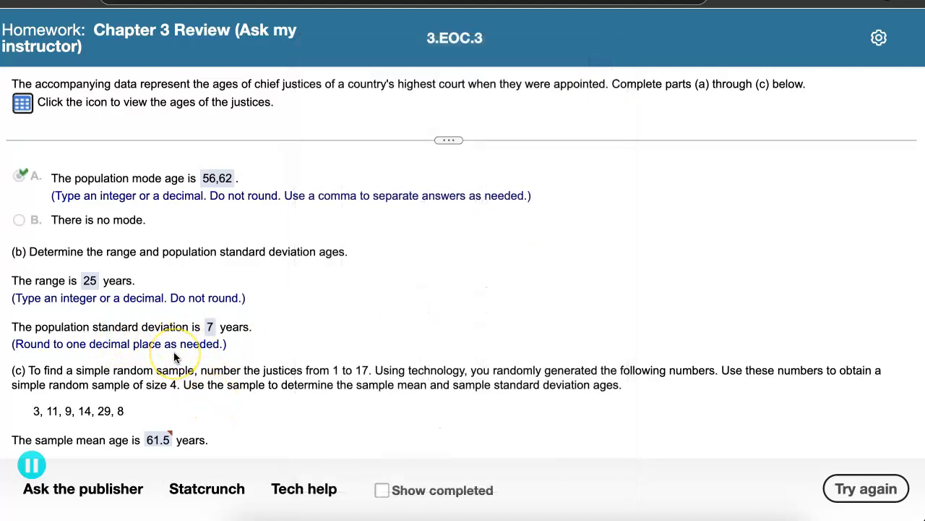
scroll(174, 352, "down", 2)
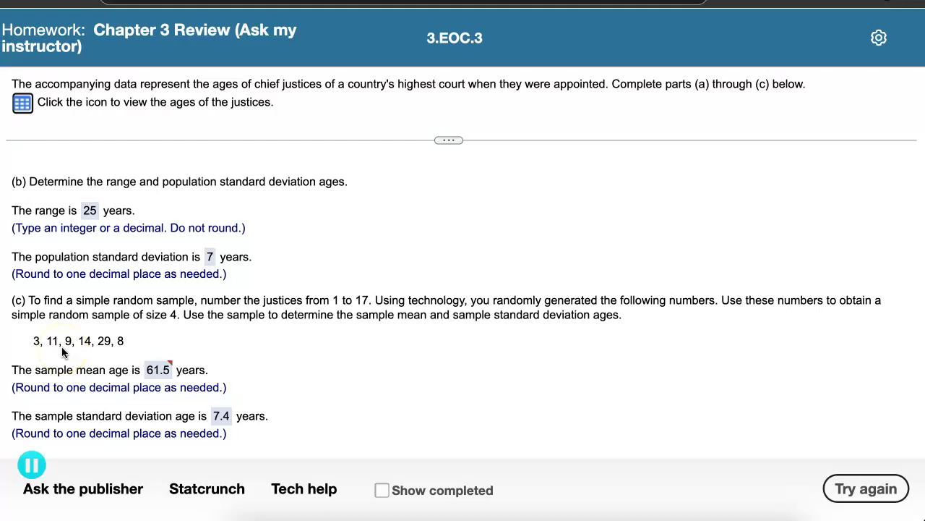
Switch back to the StatCrunch data set window and close the summary statistics results
key("super+grave")
left_click_drag(924, 2, 757, 8)
left_click(756, 120)
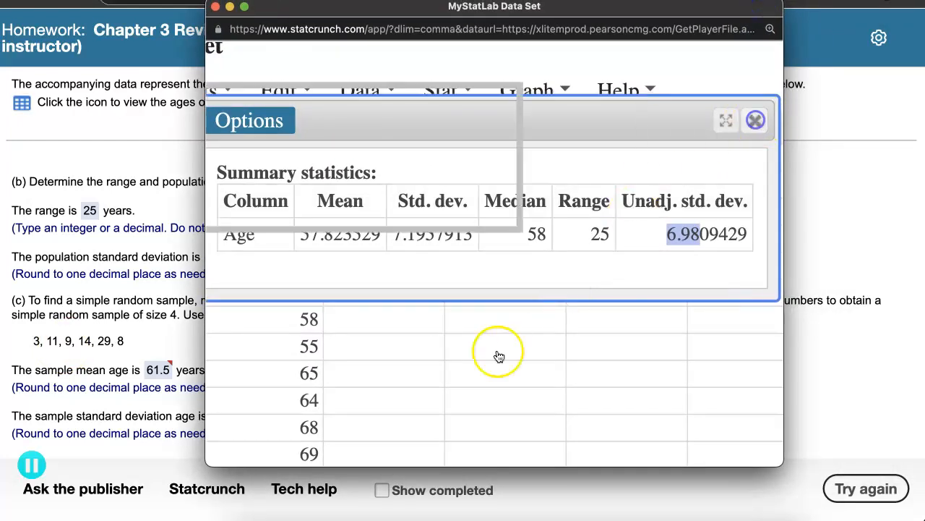
Zoom the data table out and make its window taller so that all 17 justices fit
scroll(487, 364, "down", 10)
scroll(488, 363, "up", 10)
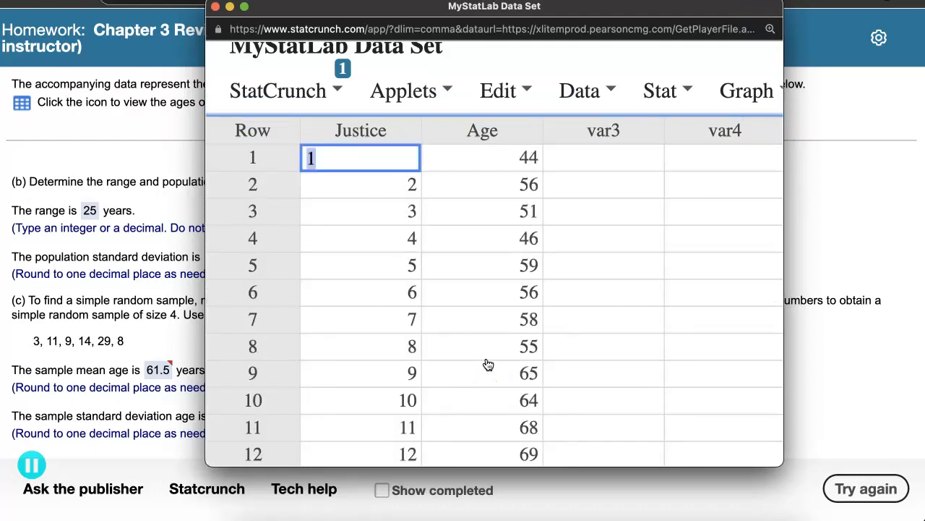
left_click(574, 60)
mouse_move(591, 74)
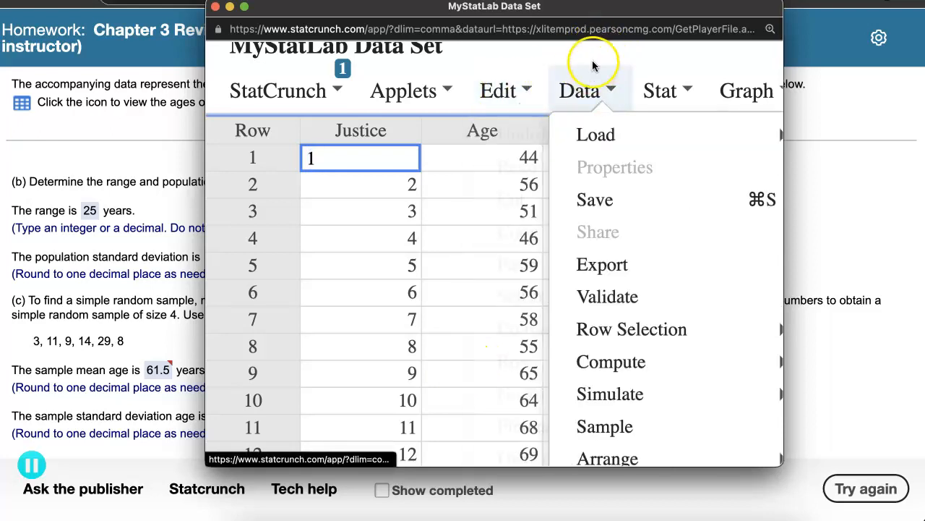
left_click(622, 52)
key("super+minus")
key("super+minus")
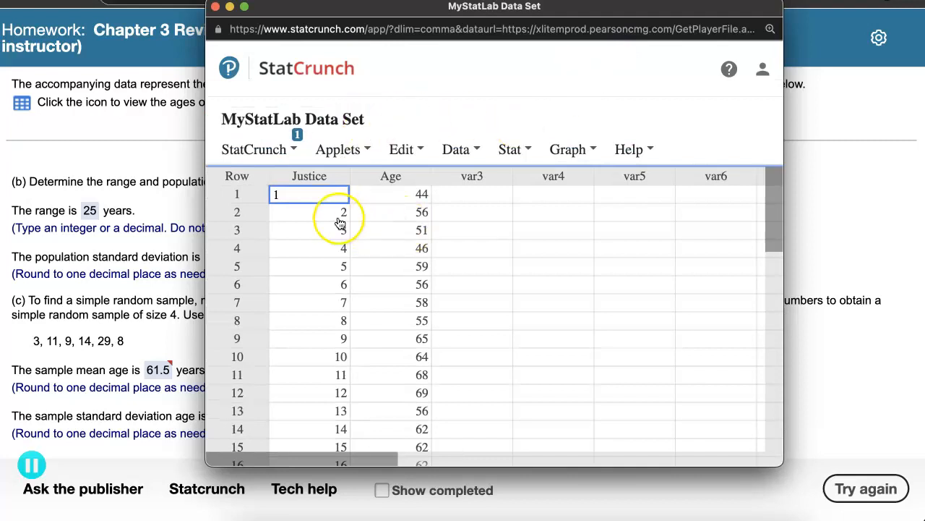
left_click_drag(528, 467, 530, 512)
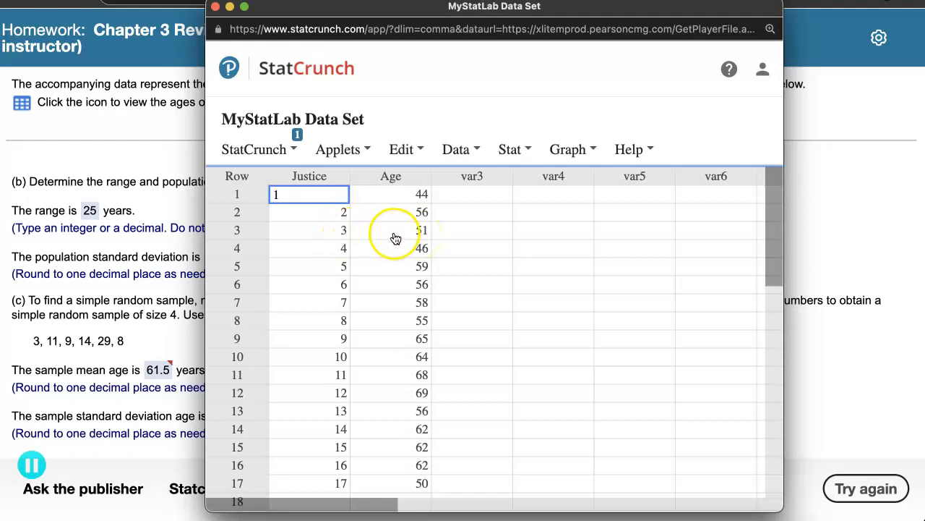
Enter the sampled ages of justices 3, 11, 9 and 14 in rows 1 to 4 of var3: 51, 68, 65 and 62
left_click(481, 194)
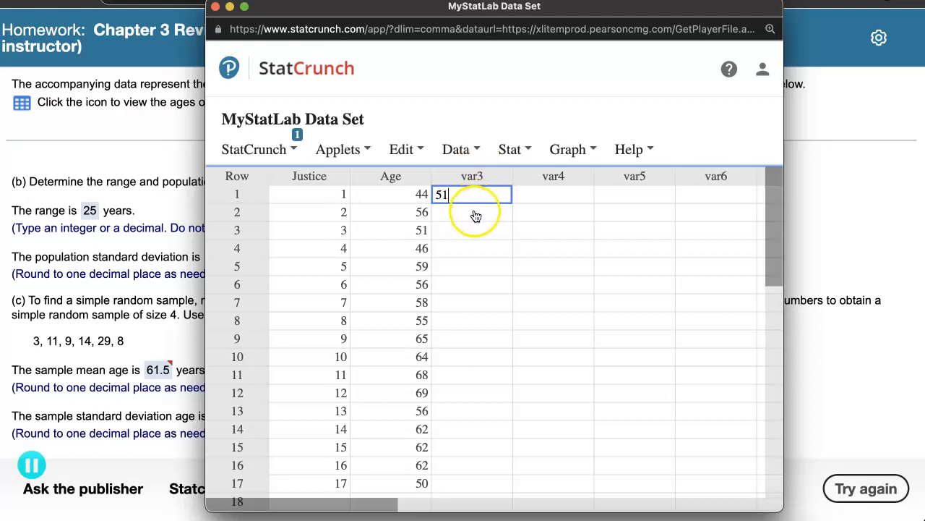
left_click(474, 212)
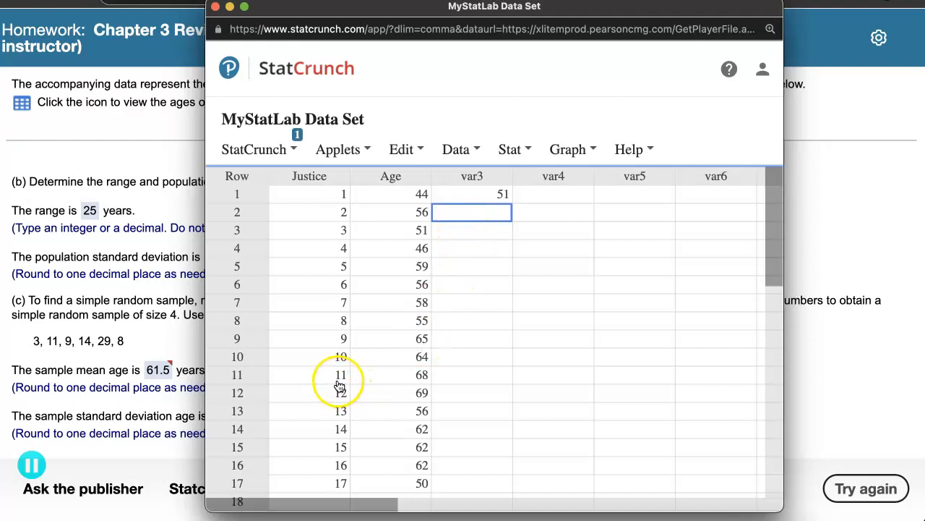
type("68")
left_click(487, 230)
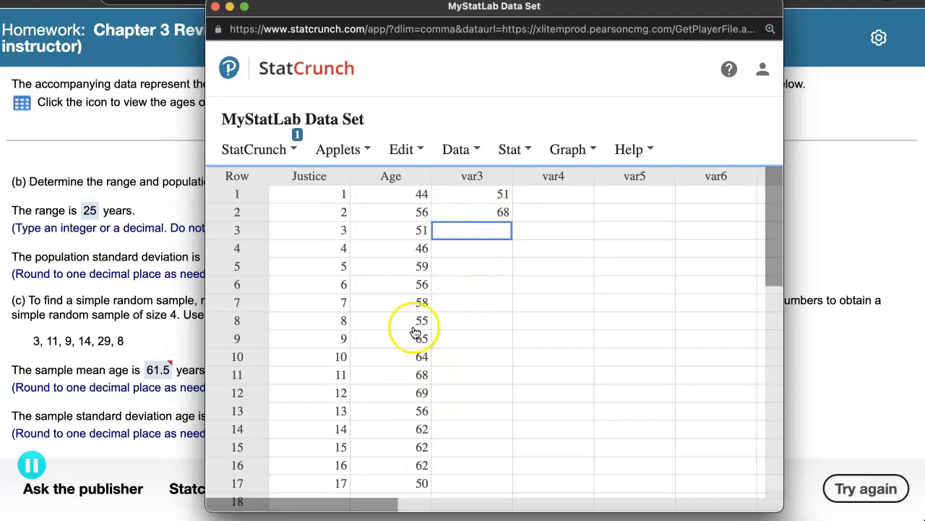
type("65")
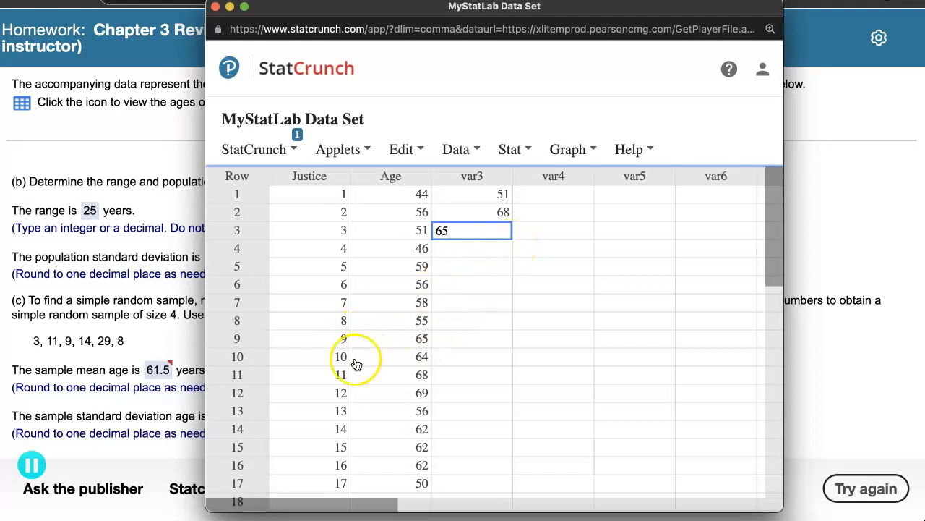
left_click(473, 253)
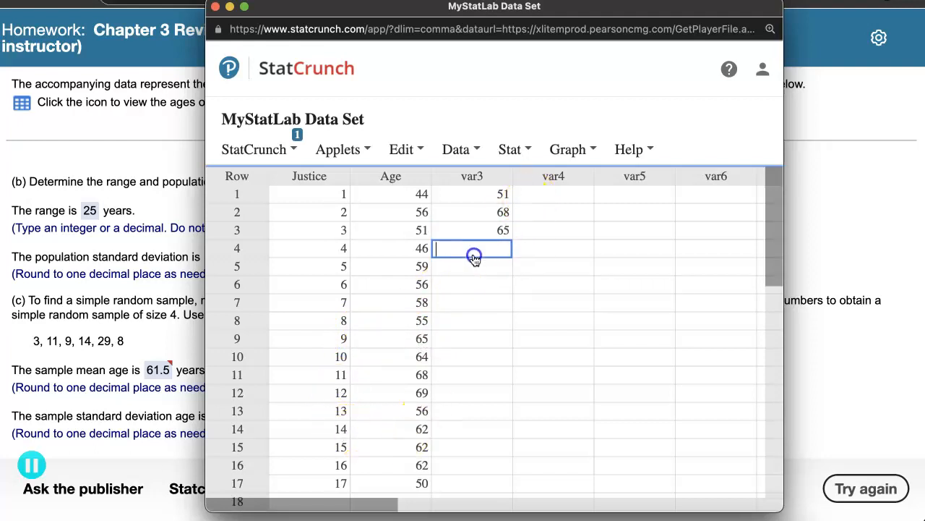
type("62")
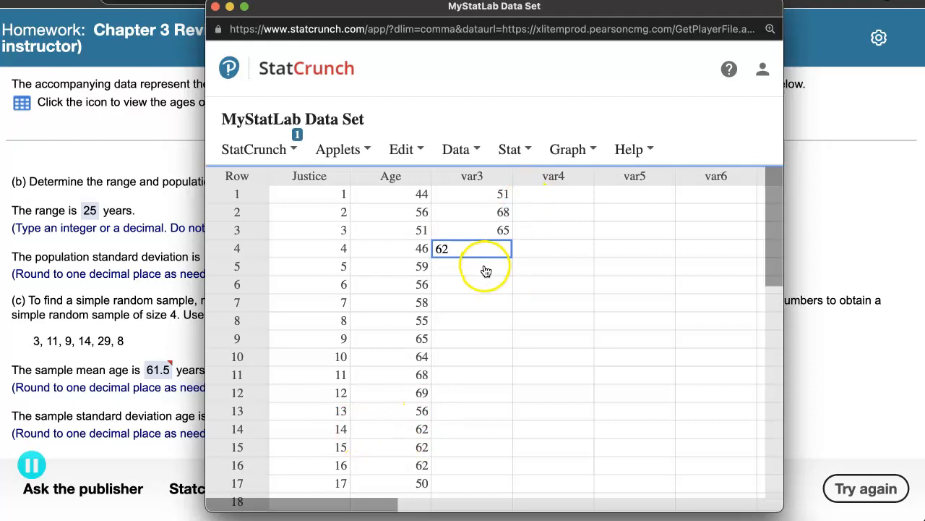
left_click(481, 268)
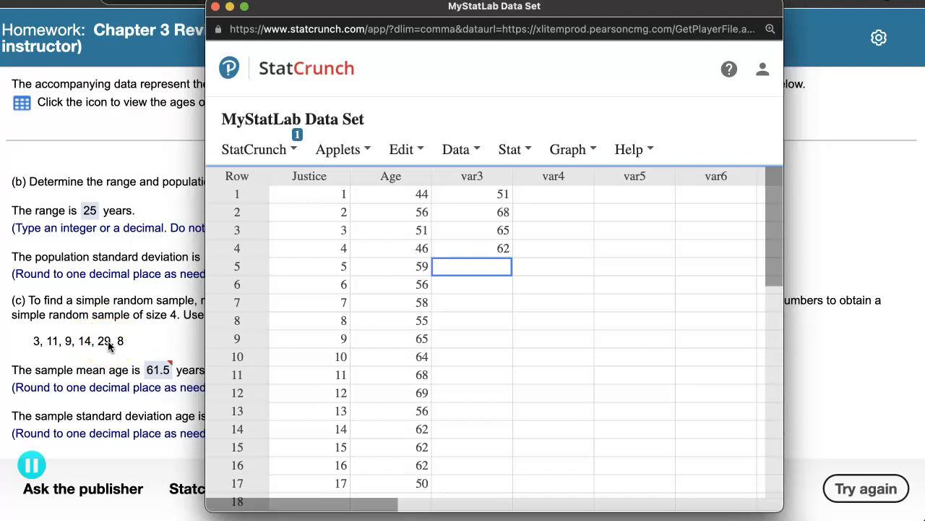
scroll(364, 395, "down", 5)
scroll(364, 397, "up", 5)
Compute column summary statistics for var3 with only Mean and Std. dev., and move the StatCrunch window aside to uncover the part (c) answers
left_click(522, 148)
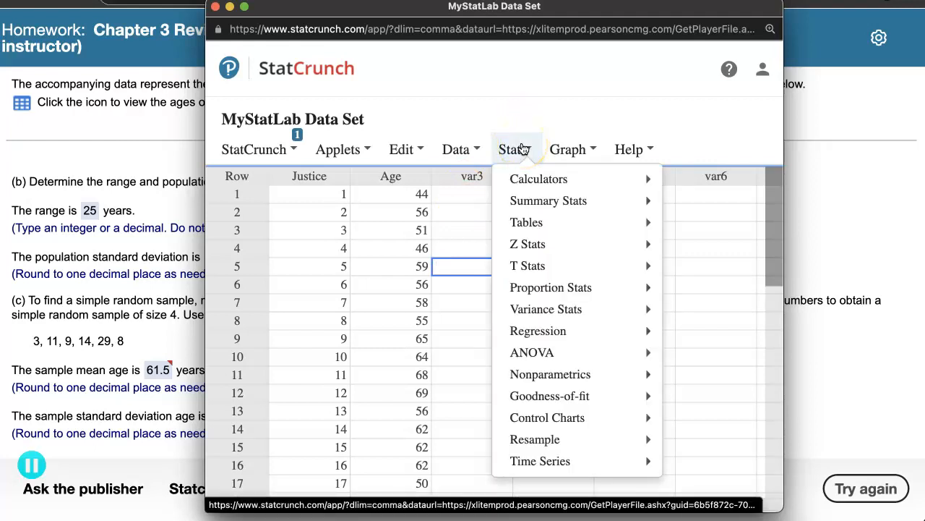
mouse_move(549, 204)
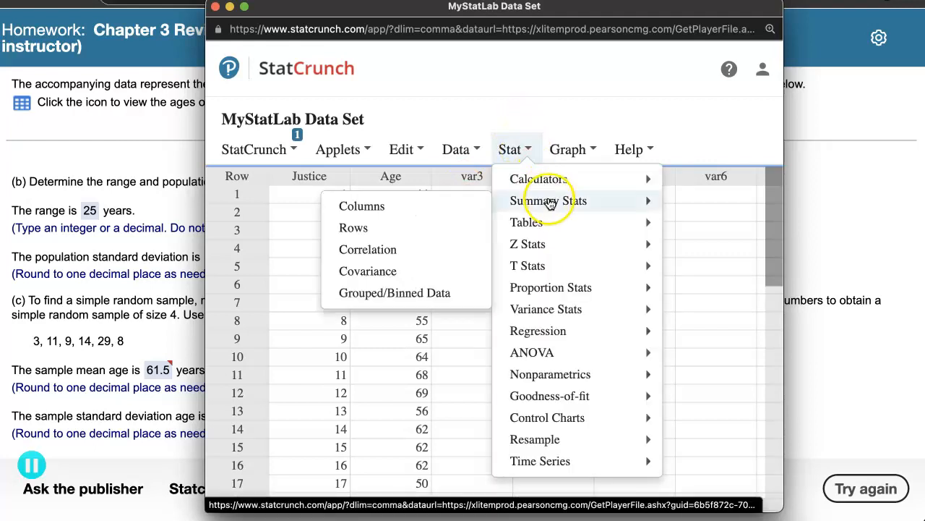
left_click(427, 205)
left_click(286, 146)
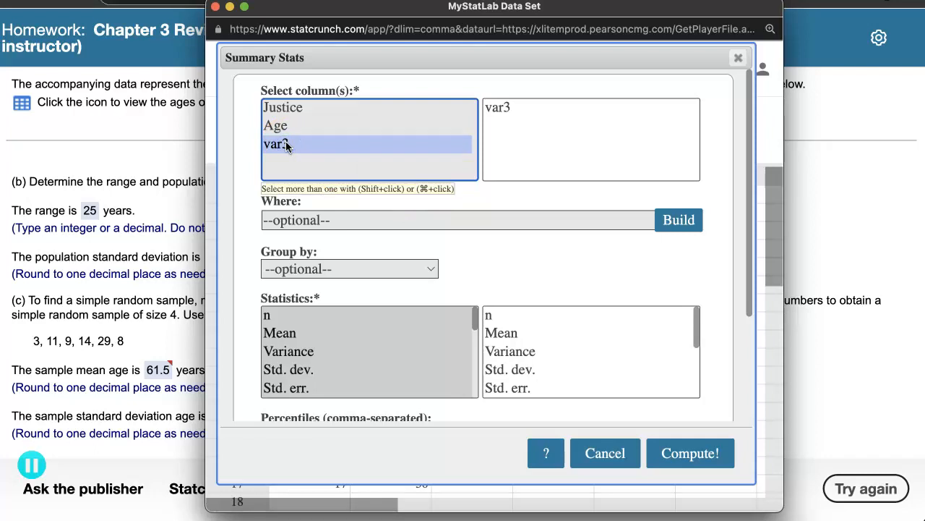
left_click(299, 335)
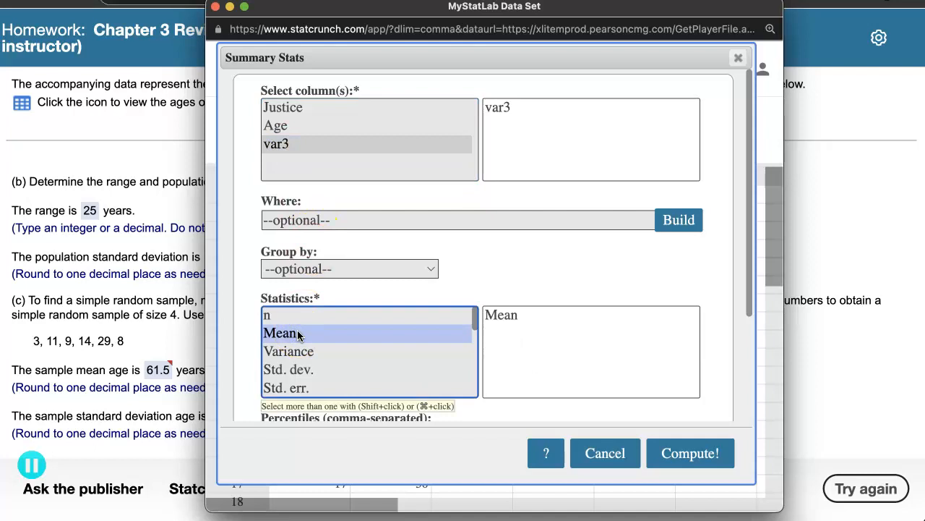
left_click(303, 371, "super")
left_click(304, 371, "super")
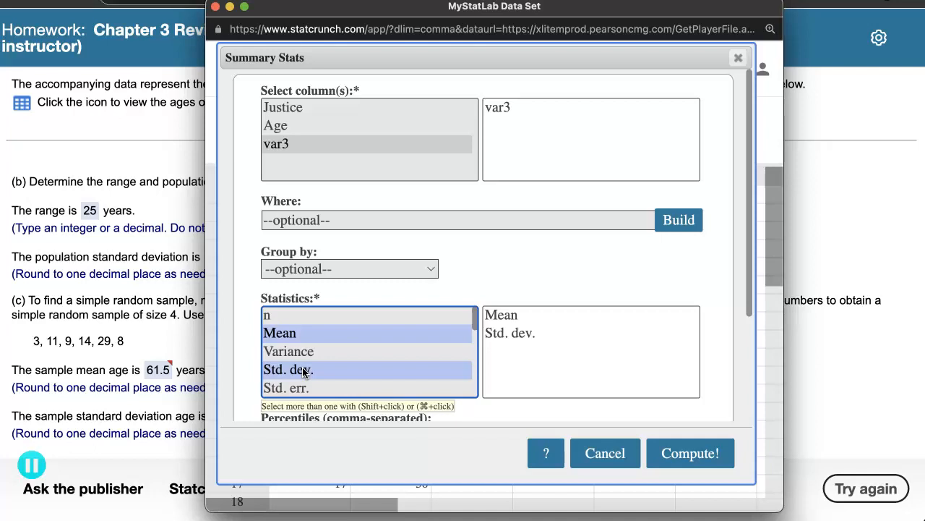
left_click(691, 452)
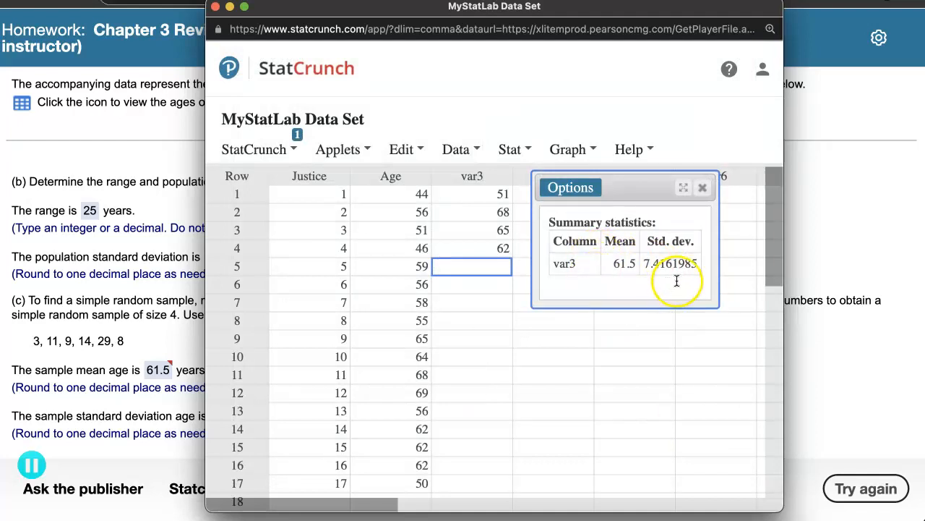
left_click_drag(425, 7, 562, 10)
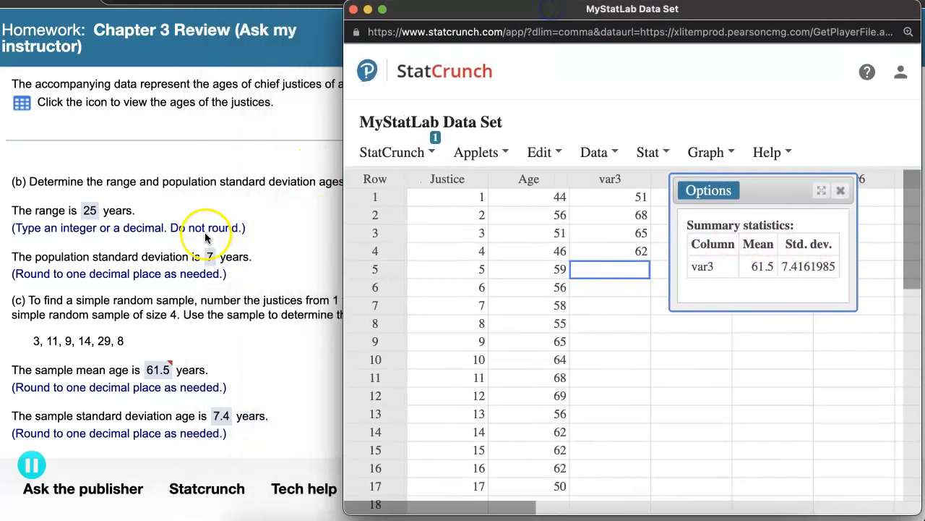